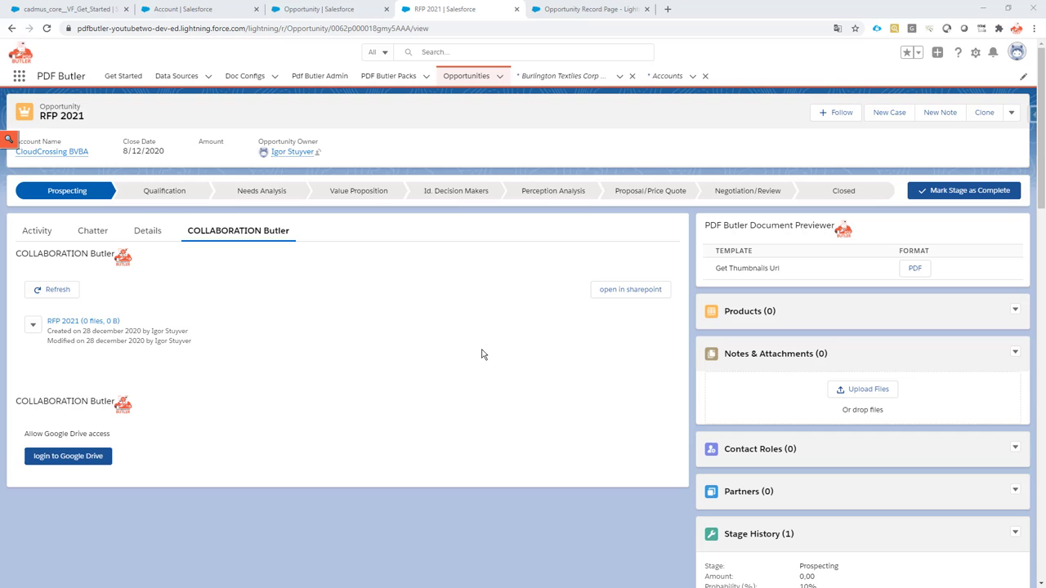
Step: Select the COLLABORATION Butler component on the Opportunity Record Page and review its empty Doc configs Ids setting
left_click(555, 9)
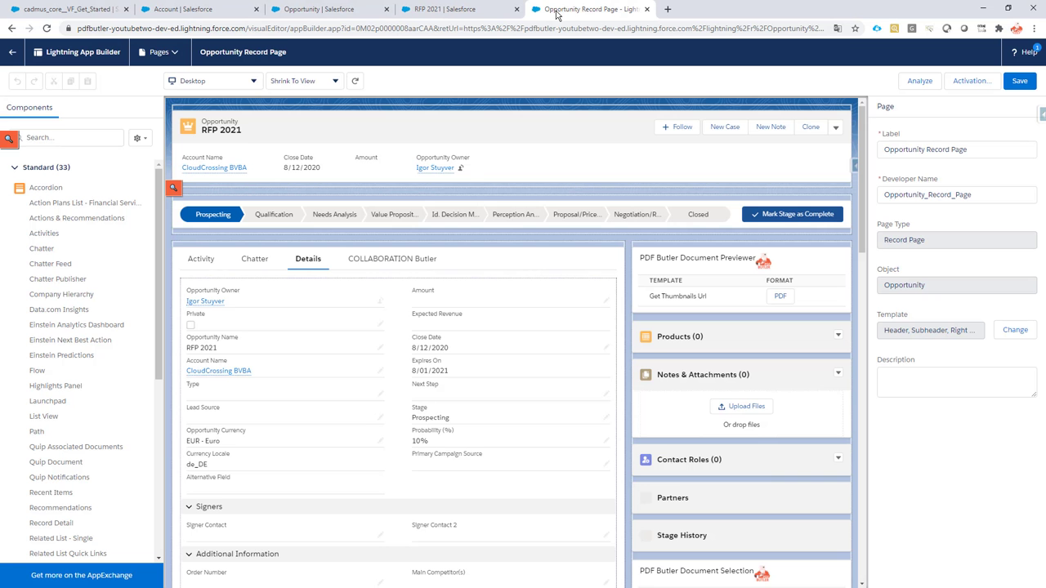
left_click(398, 260)
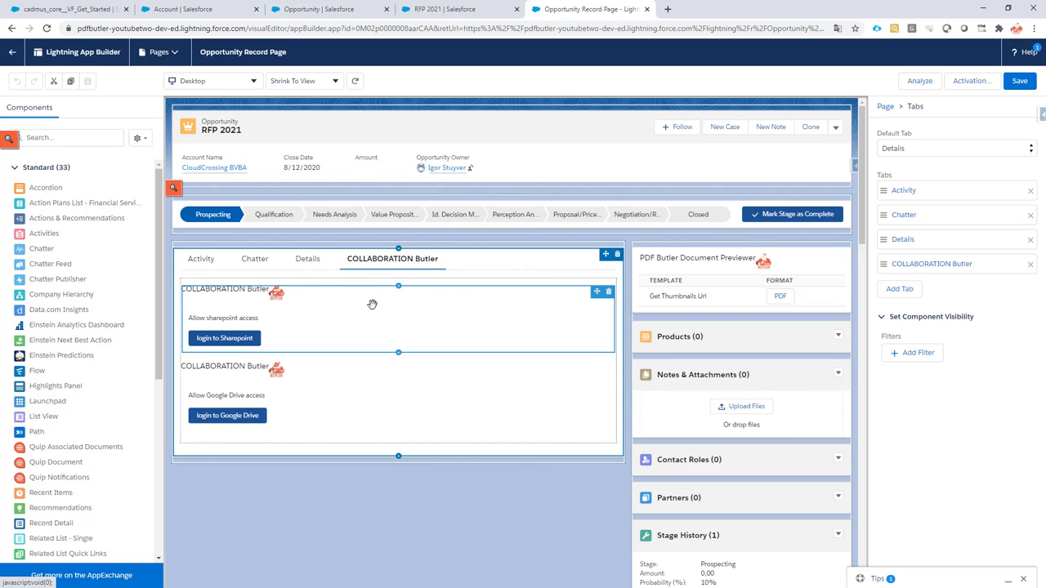
left_click(359, 302)
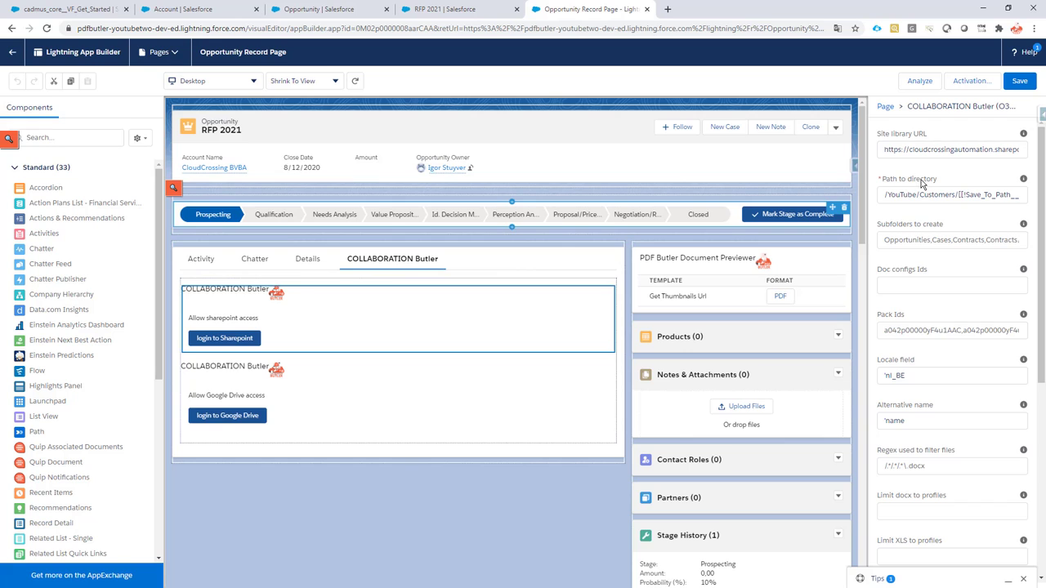
left_click(912, 286)
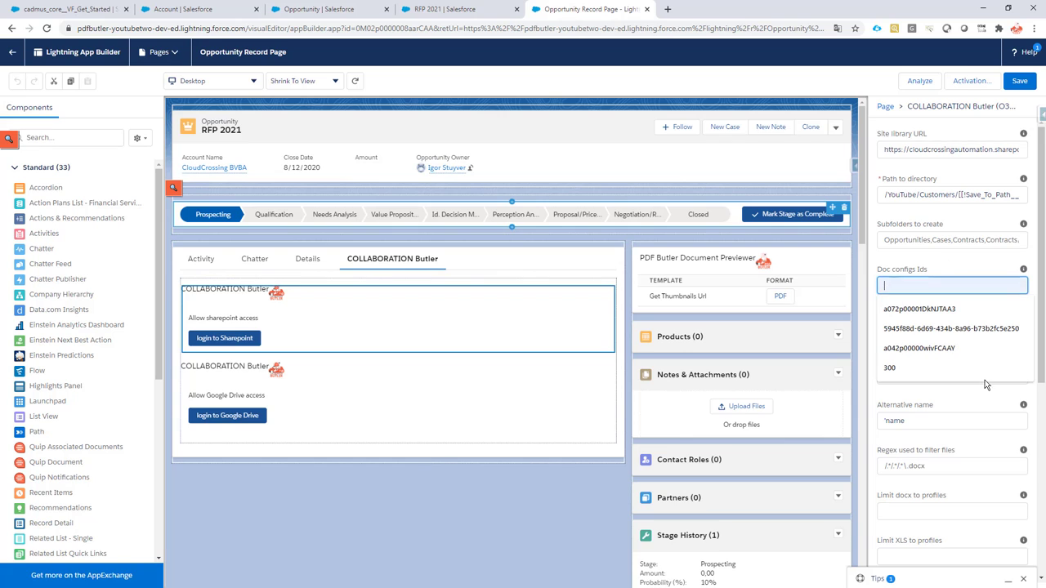
left_click(984, 405)
scroll(921, 230, "down", 2)
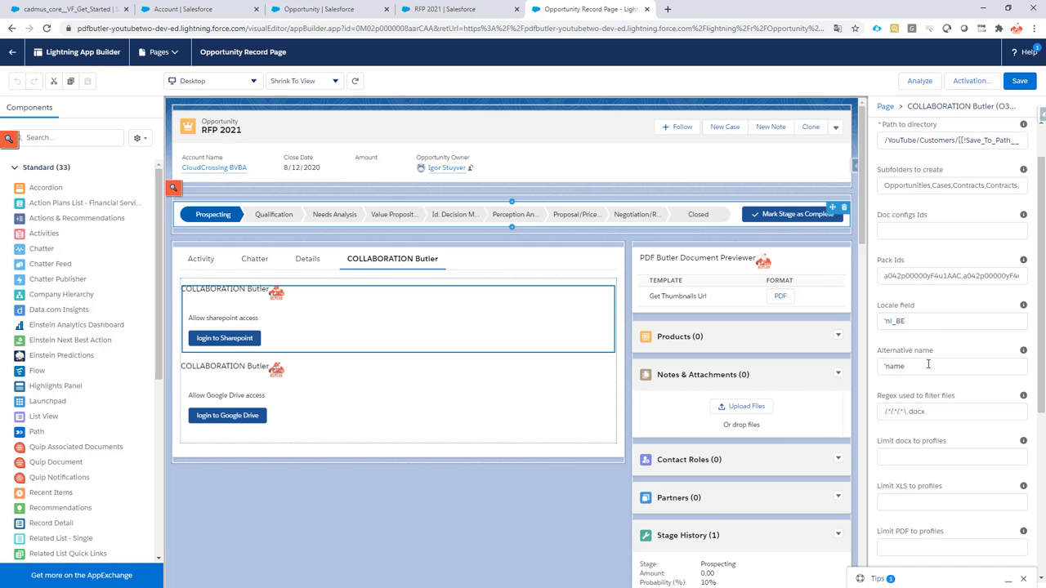
scroll(931, 365, "down", 2)
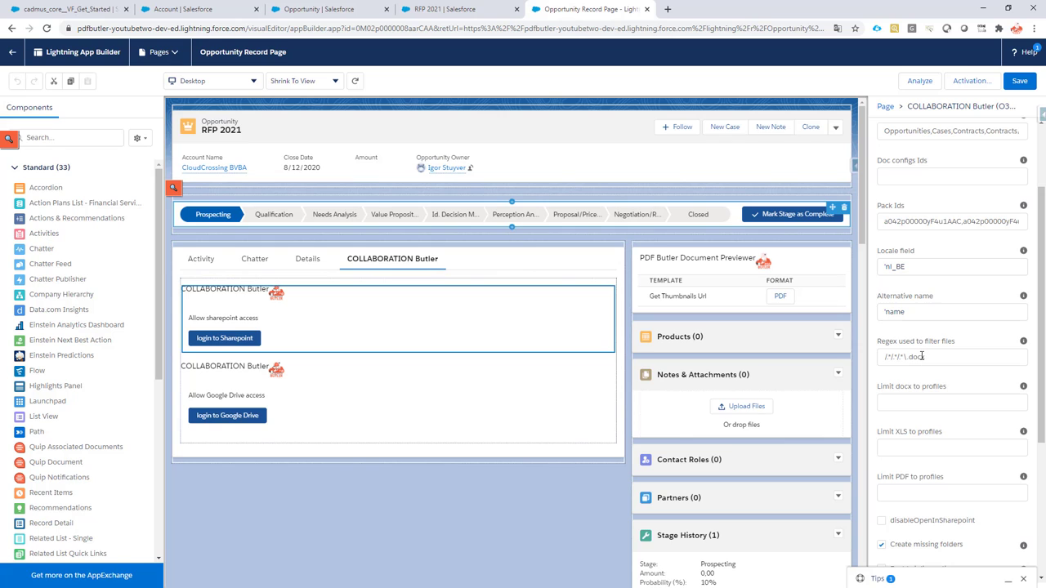
scroll(922, 356, "down", 1)
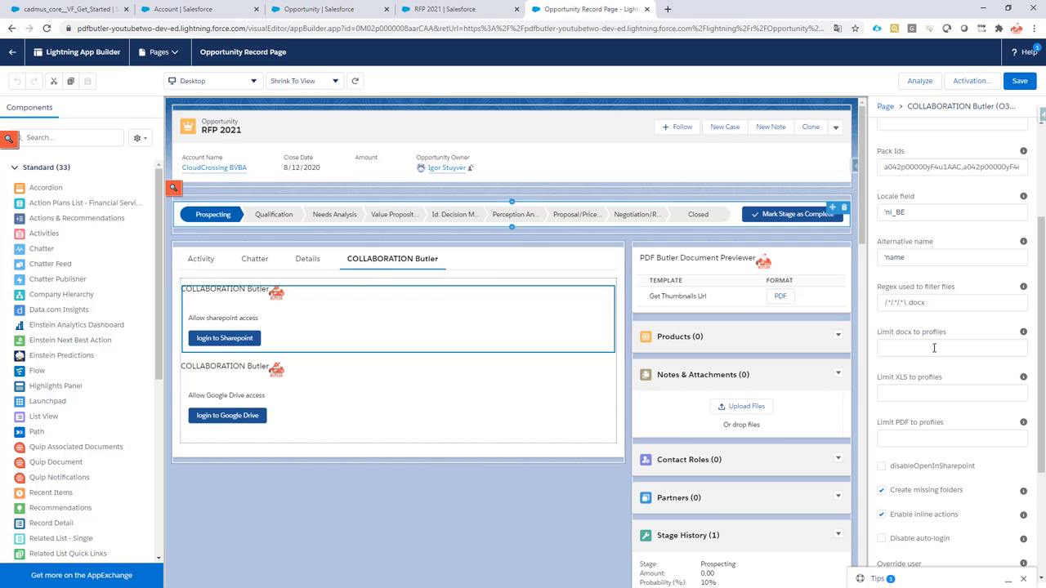
scroll(935, 348, "down", 1)
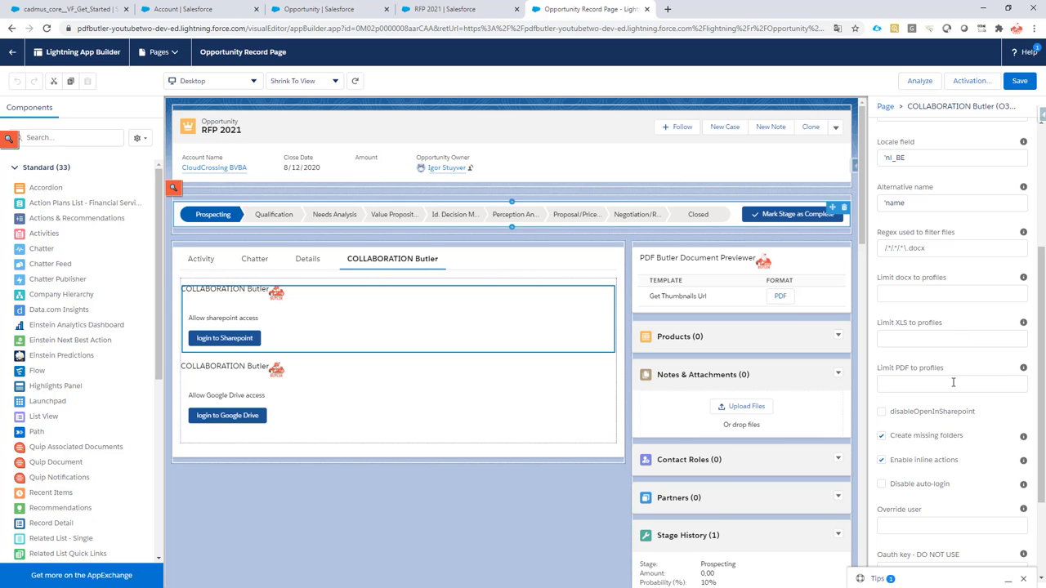
scroll(953, 382, "down", 2)
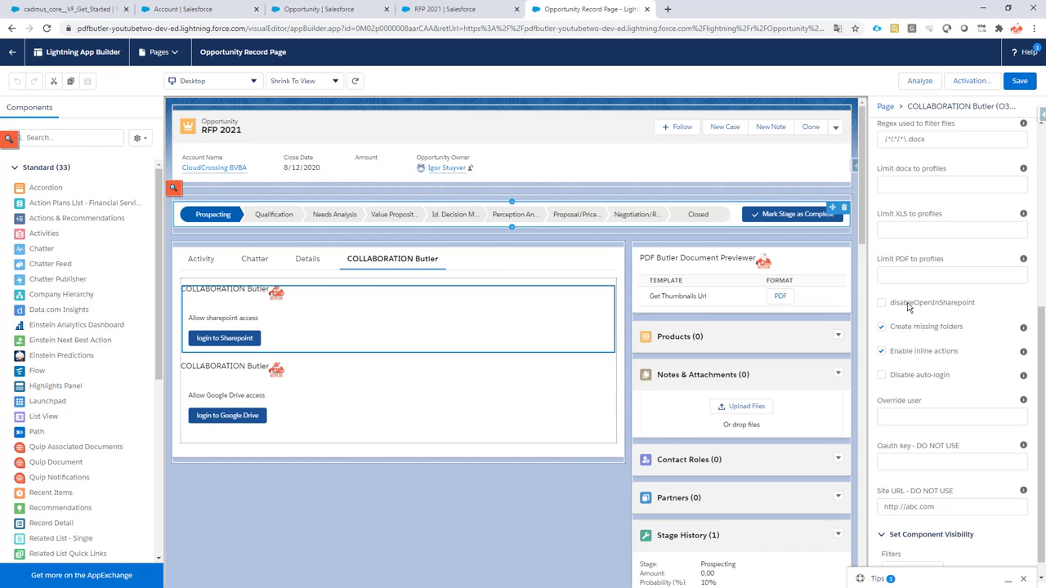
Step: Check the RFP 2021 record, then switch disableOpenInSharepoint on and back off
left_click(456, 9)
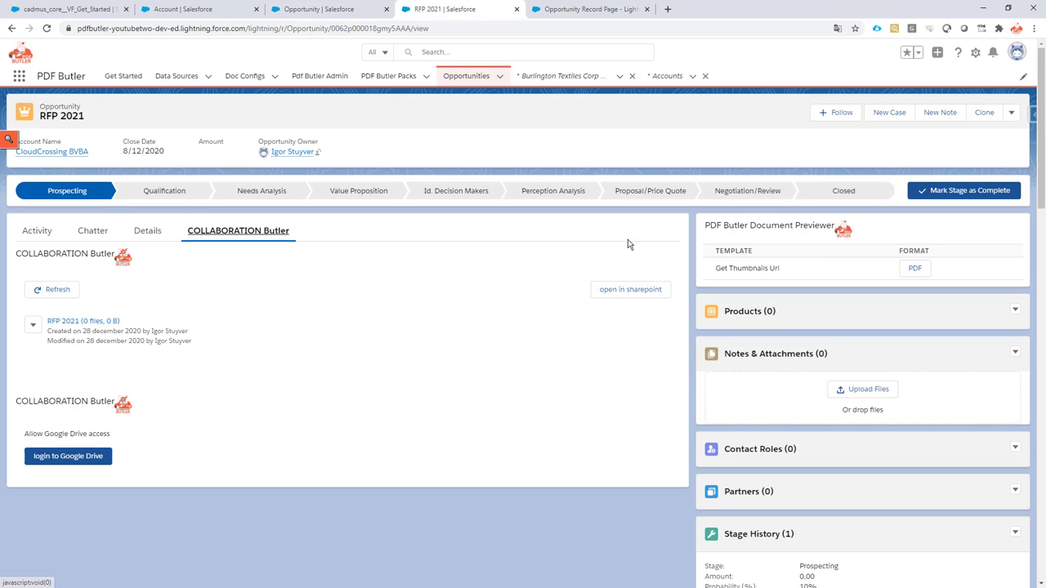
left_click(566, 10)
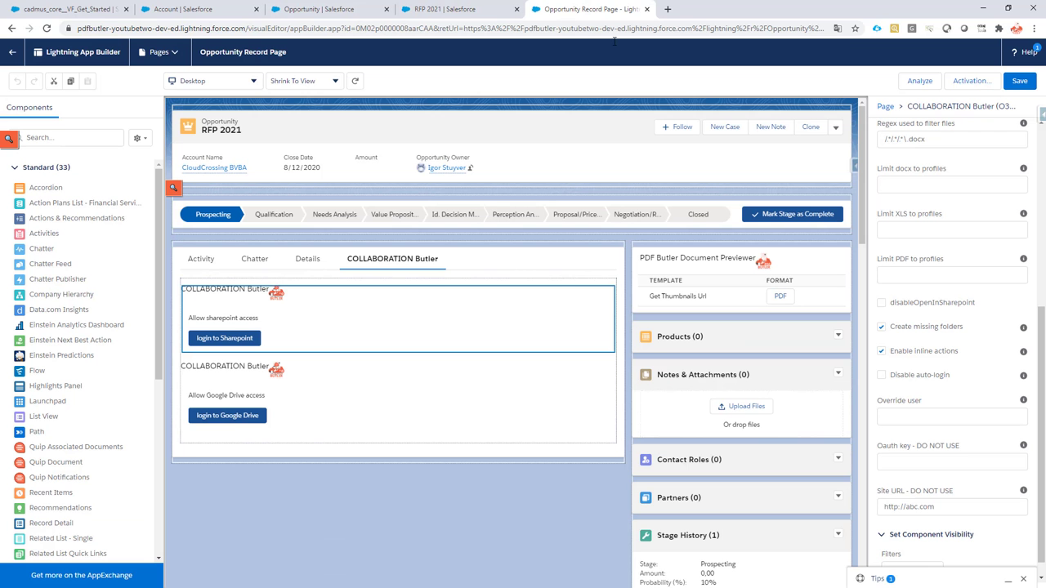
left_click(882, 304)
left_click(899, 307)
Step: Turn Create missing folders off and back on, then view the RFP 2021 record
left_click(917, 330)
left_click(949, 328)
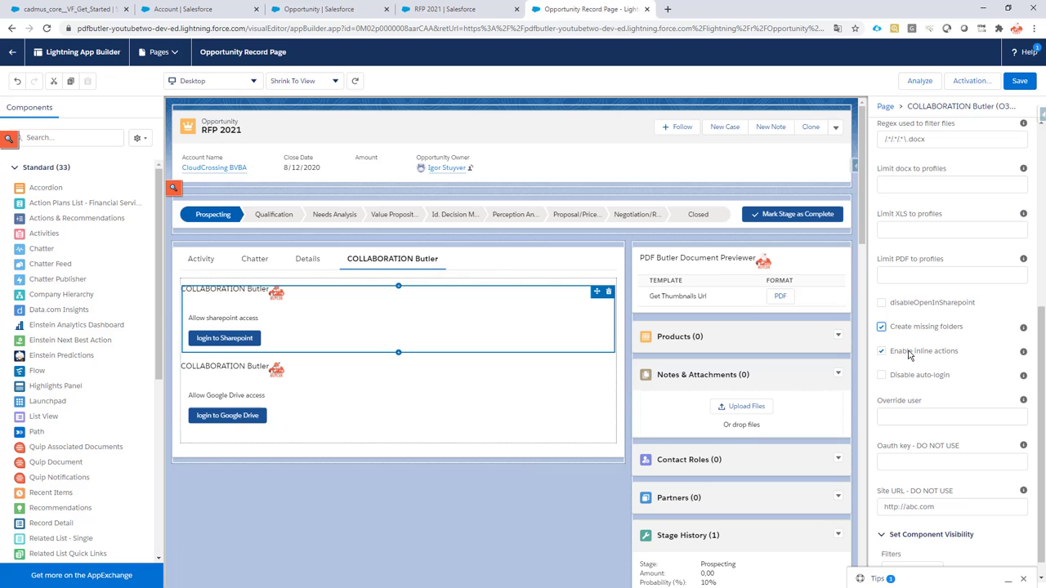
left_click(433, 9)
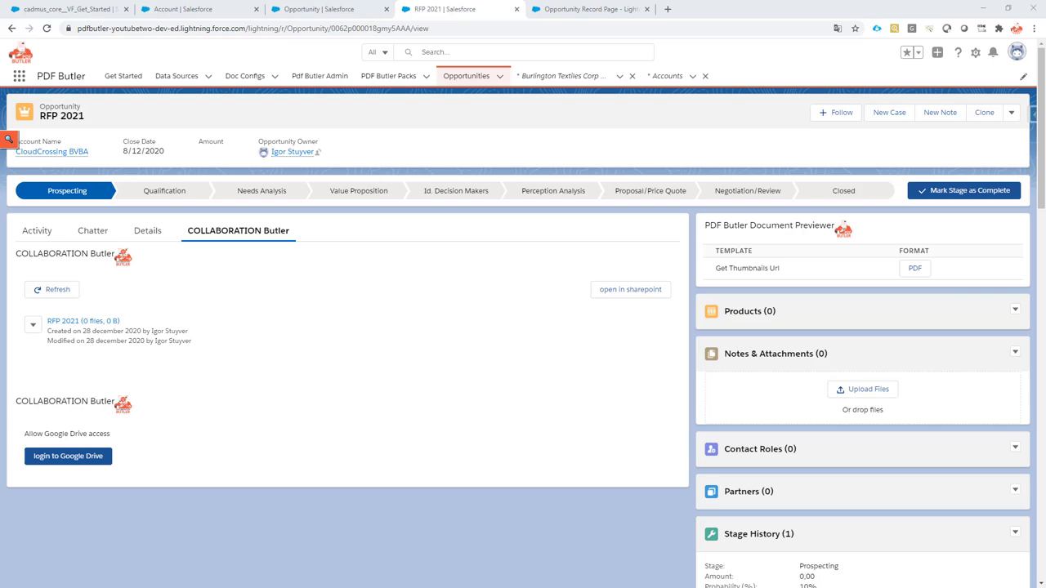
Step: Drag both Car Quote PDFs from the DEMO COLLABORATION Butler Explorer folder into the RFP 2021 folder
left_click(629, 584)
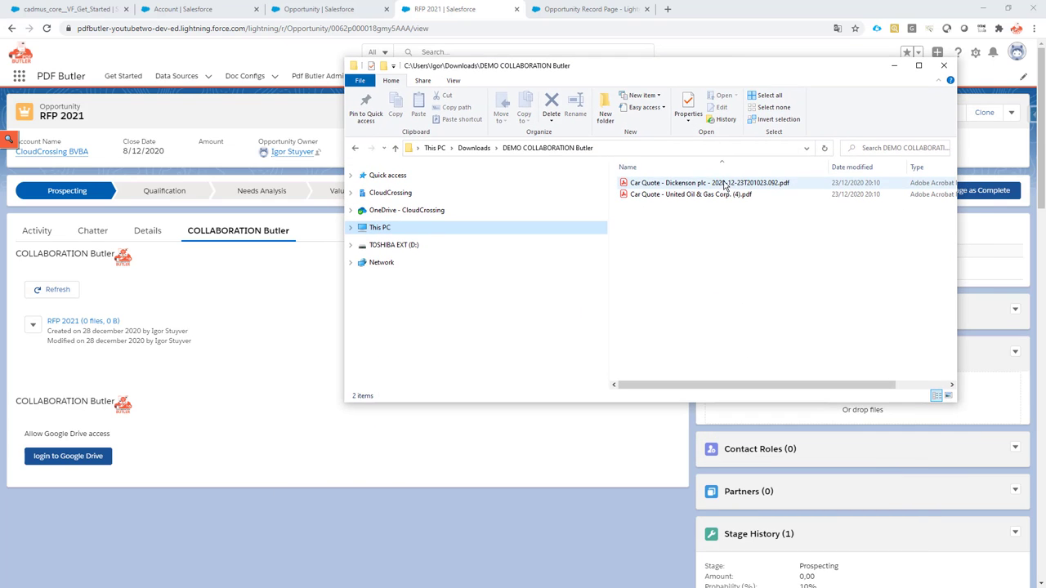
left_click(724, 187)
left_click(662, 194, "shift")
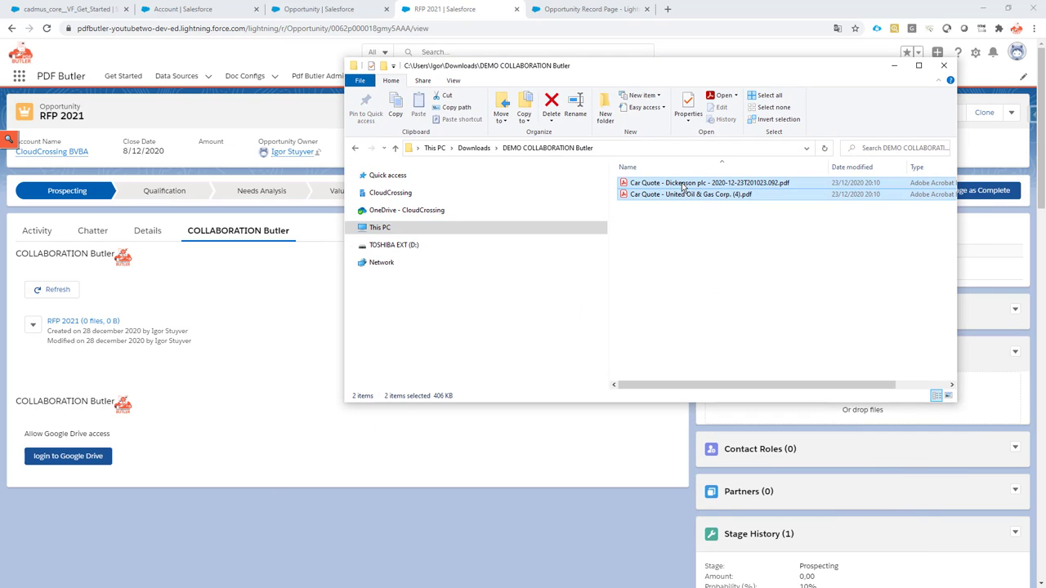
left_click_drag(684, 187, 109, 333)
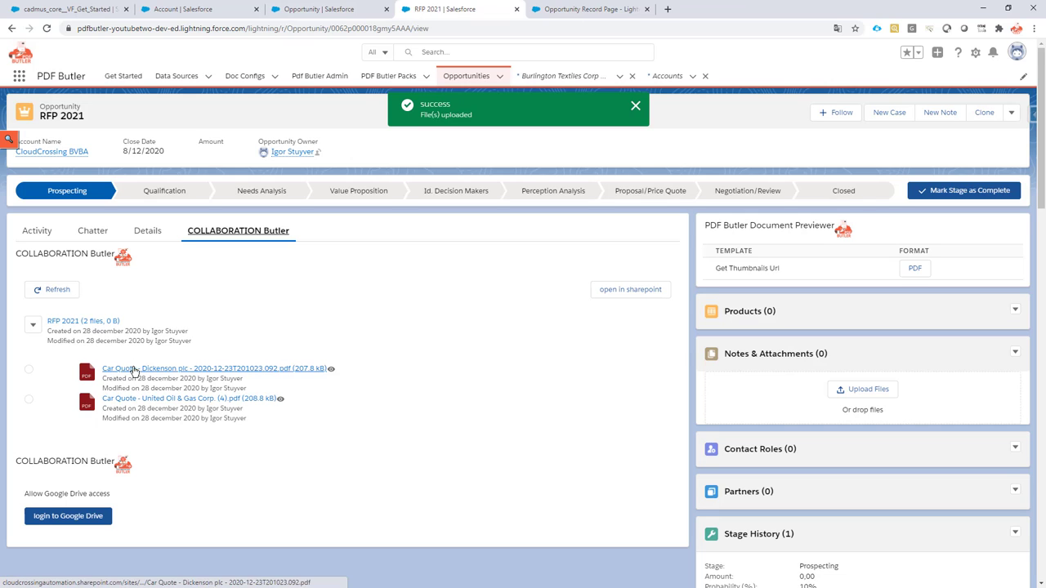
Step: Review the RFP 2021 folder's Create folder and Upload files actions, then return to App Builder
left_click(32, 327)
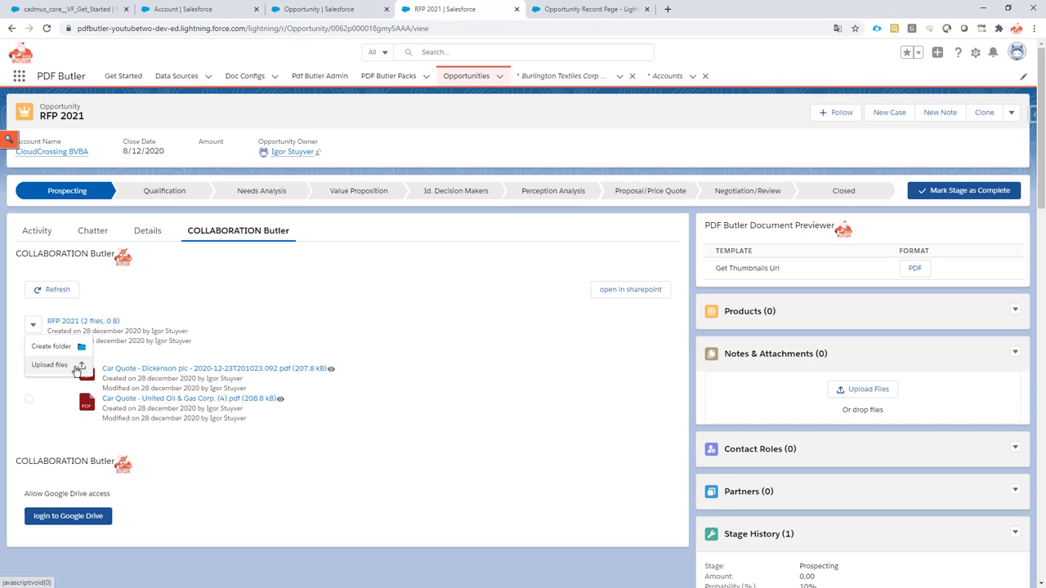
left_click(611, 9)
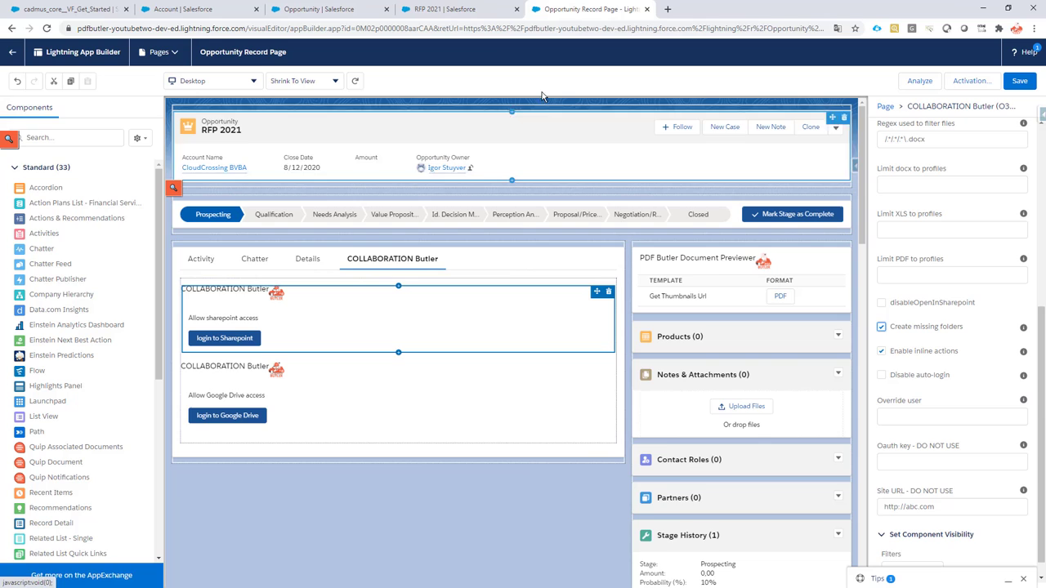
Step: Toggle Enable inline actions and turn on Disable auto-login for COLLABORATION Butler, then view RFP 2021
left_click(464, 10)
left_click(40, 326)
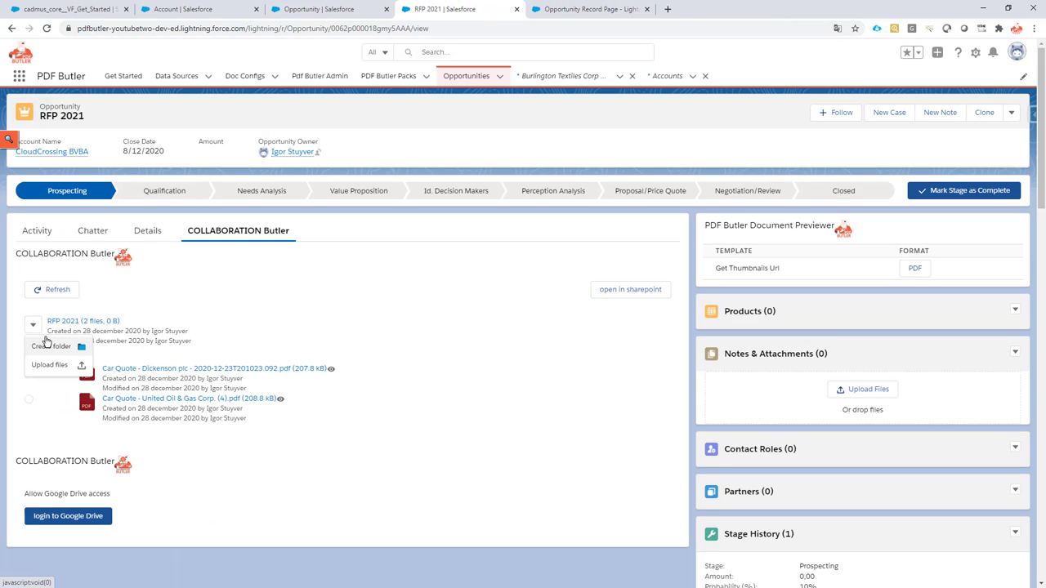
left_click(567, 13)
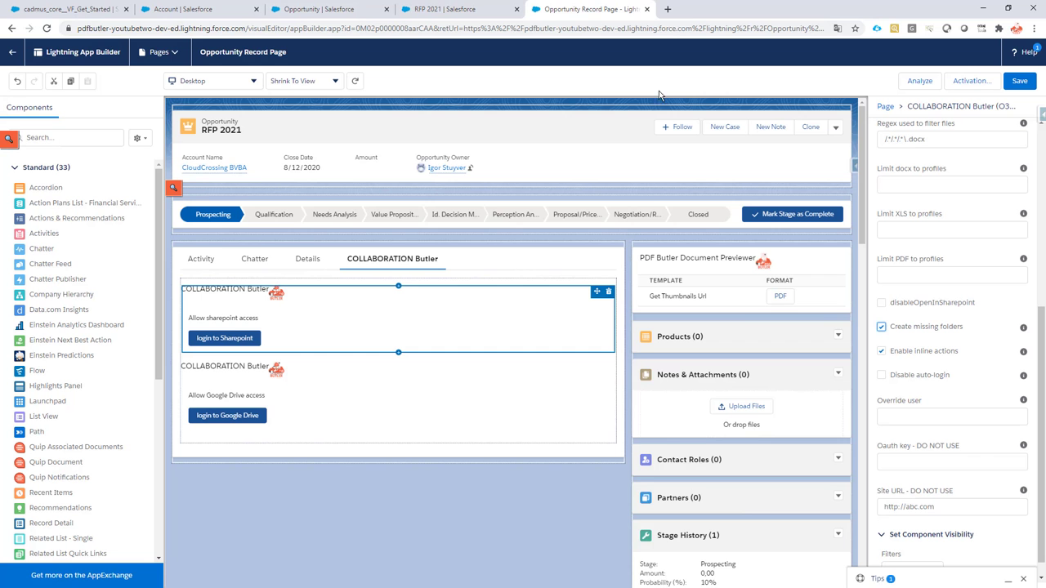
left_click(944, 352)
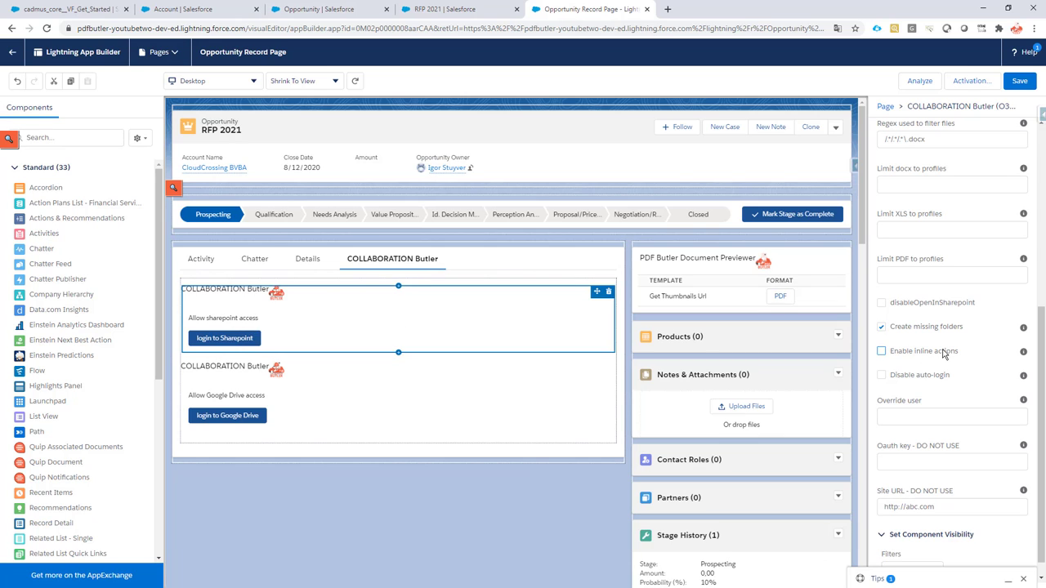
left_click(907, 377)
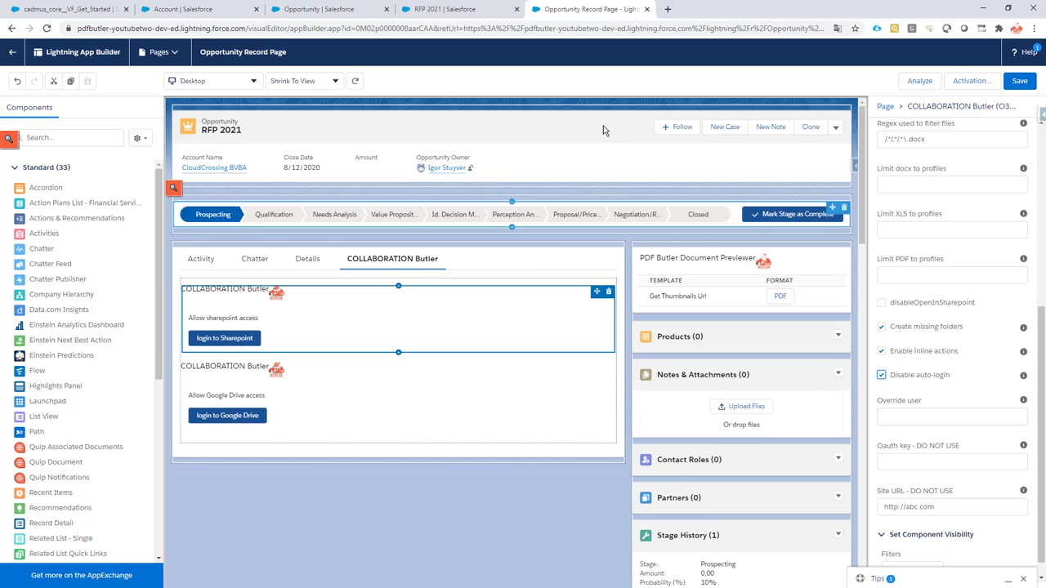
left_click(441, 9)
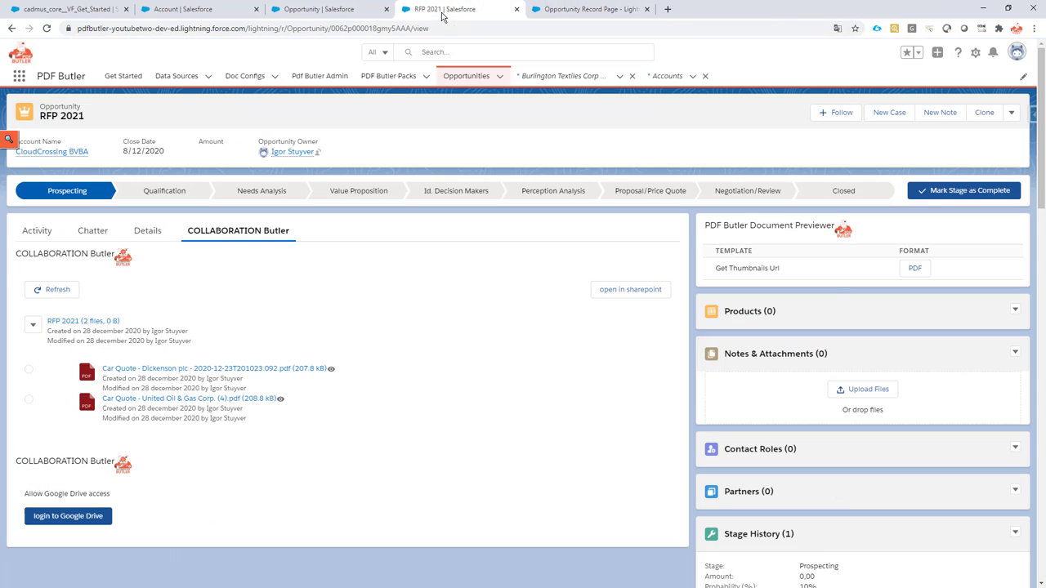
Step: Reload RFP 2021 to check the COLLABORATION Butler files, then return to the Opportunity Record Page
left_click(48, 28)
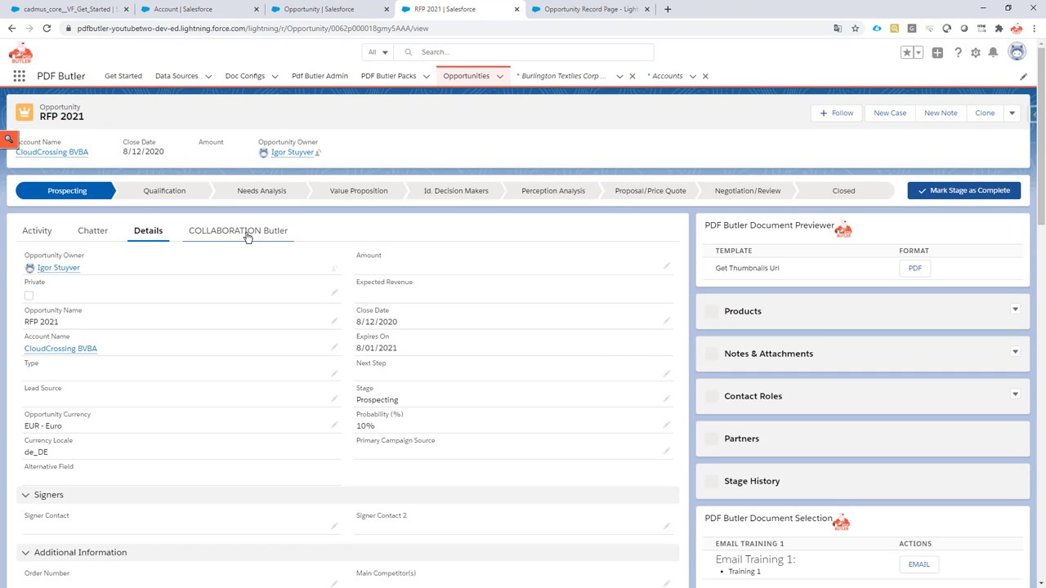
left_click(246, 232)
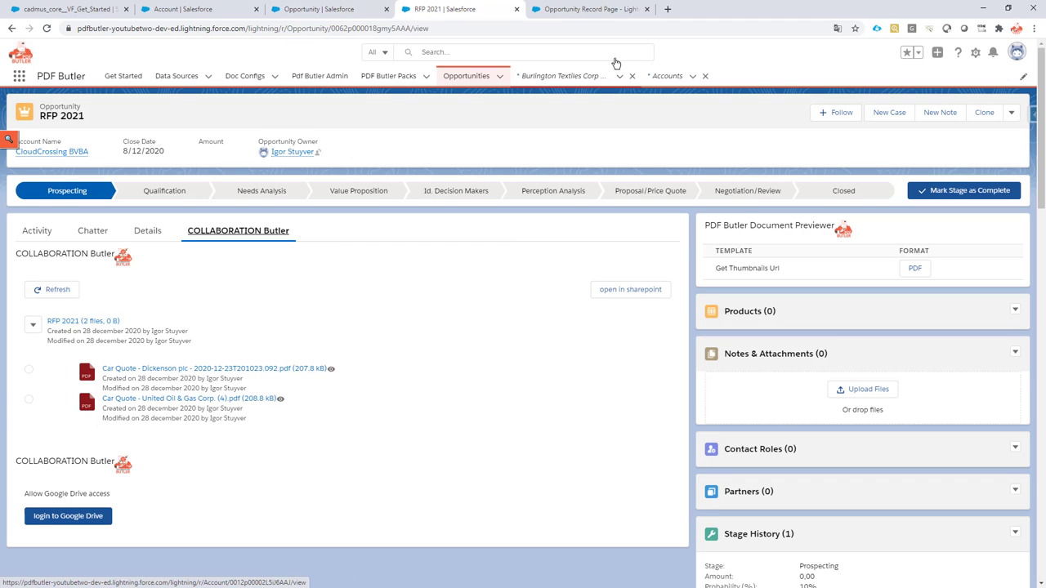
left_click(590, 11)
left_click(920, 419)
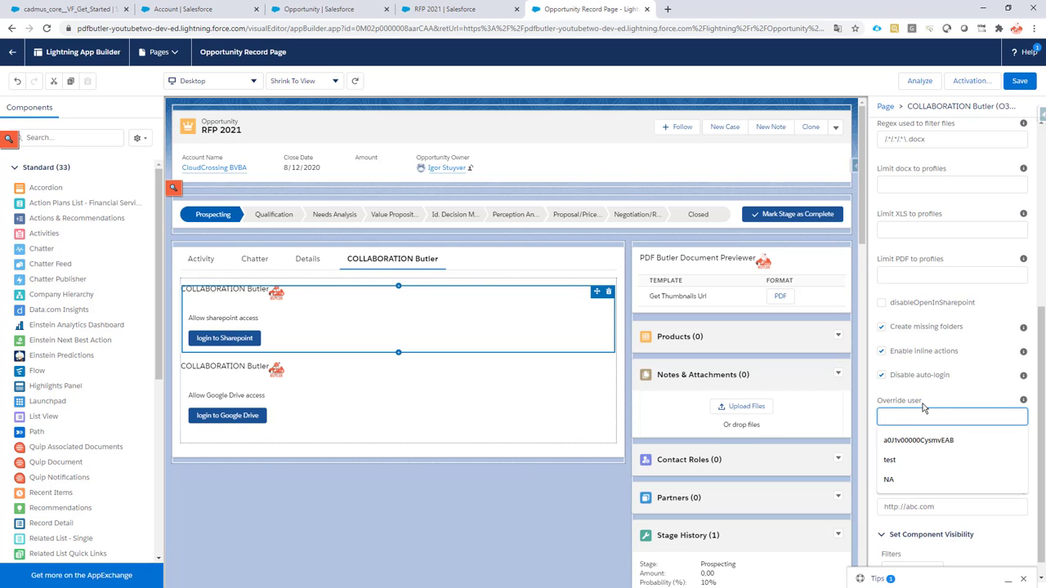
left_click(947, 405)
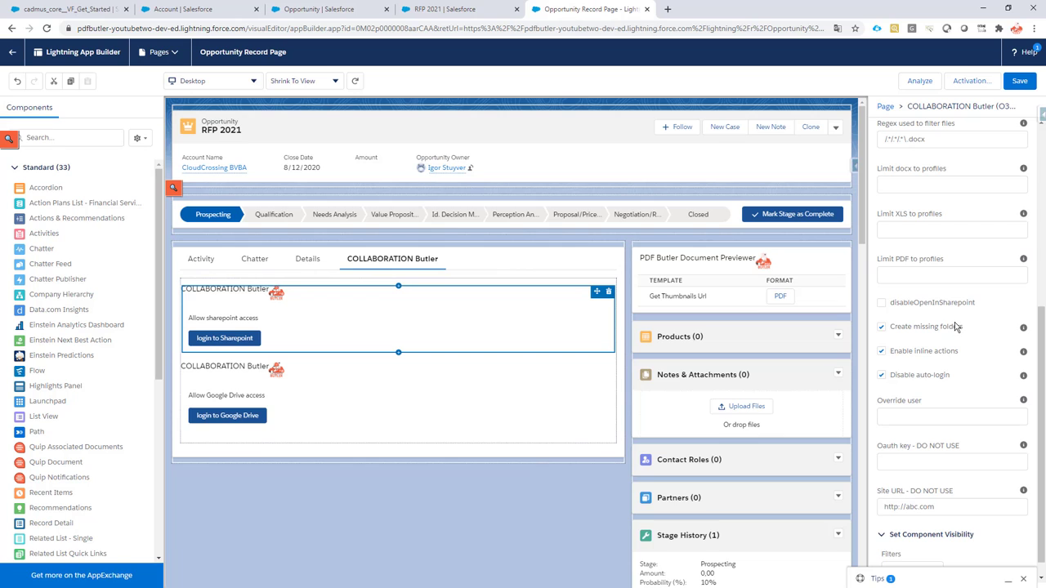
scroll(955, 327, "up", 1)
scroll(955, 327, "down", 1)
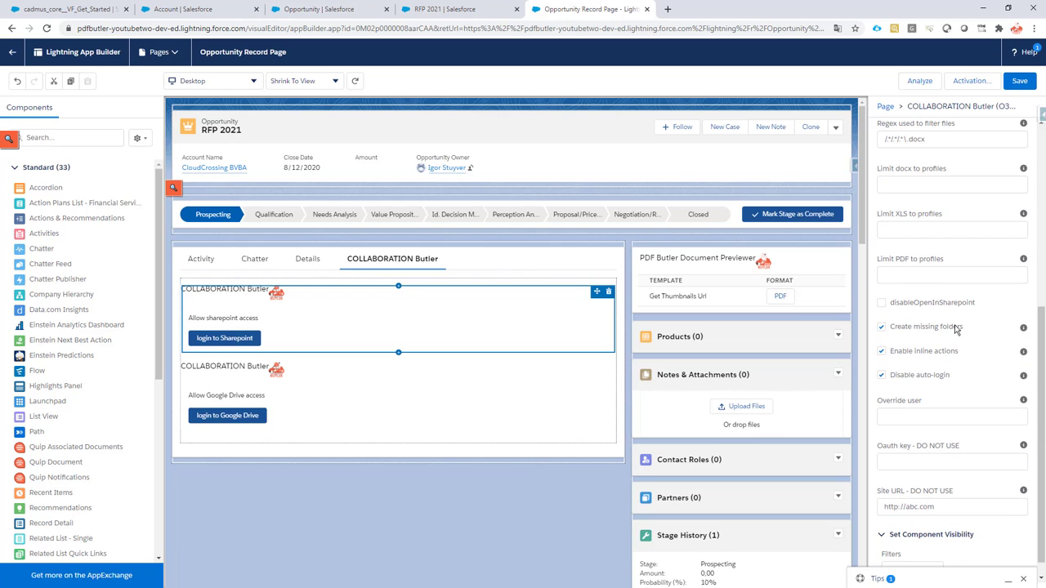